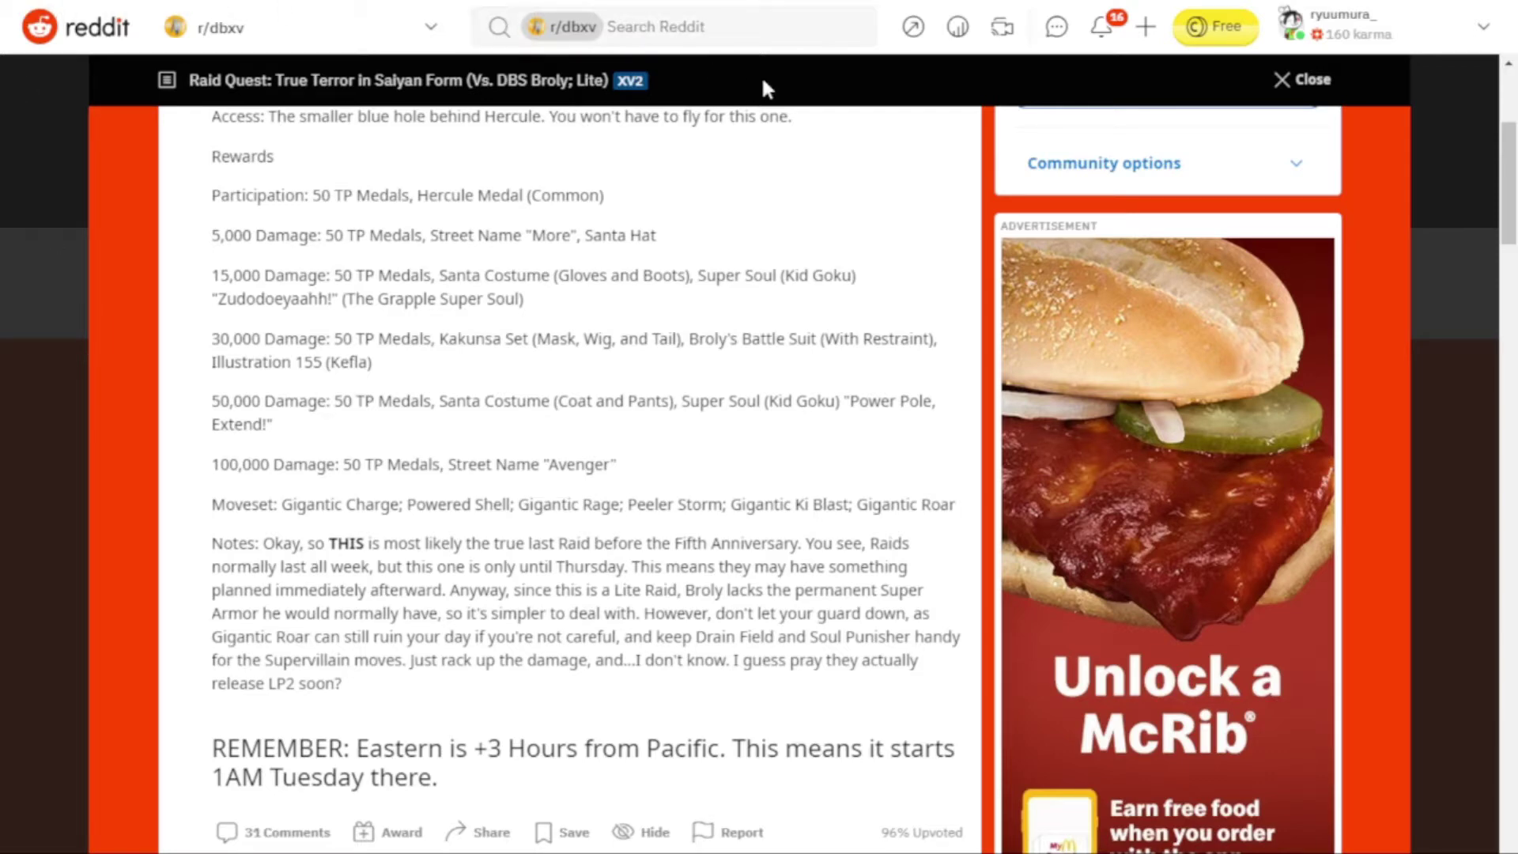
Step: In fullscreen, highlight Santa Costume (Gloves and Boots), Super Soul (15,000), then Broly's Battle Suit (30,000)
key("F11")
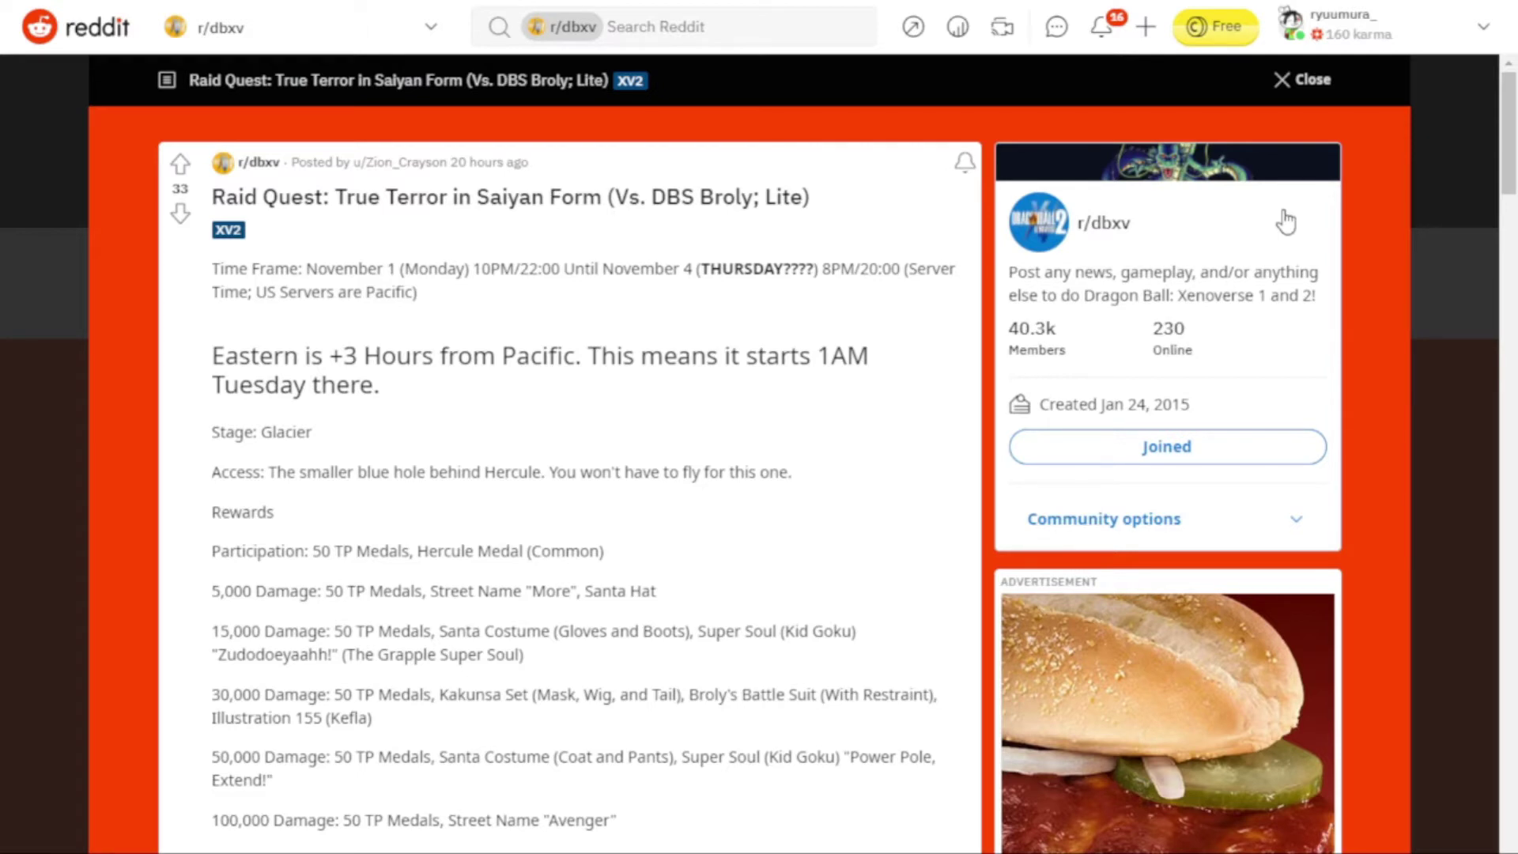
scroll(1286, 222, "down", 1)
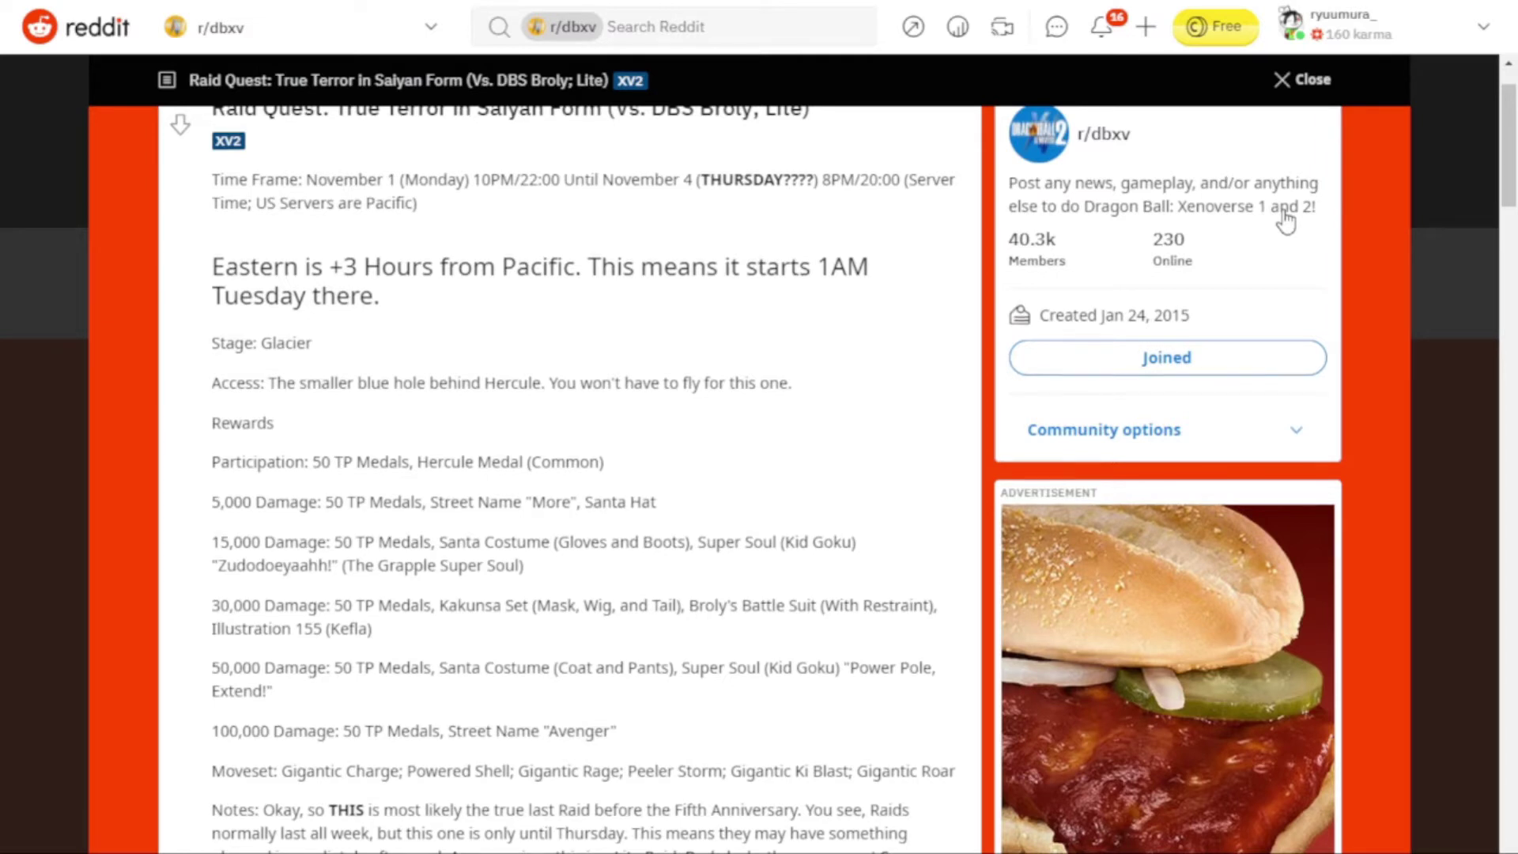
scroll(1288, 222, "down", 1)
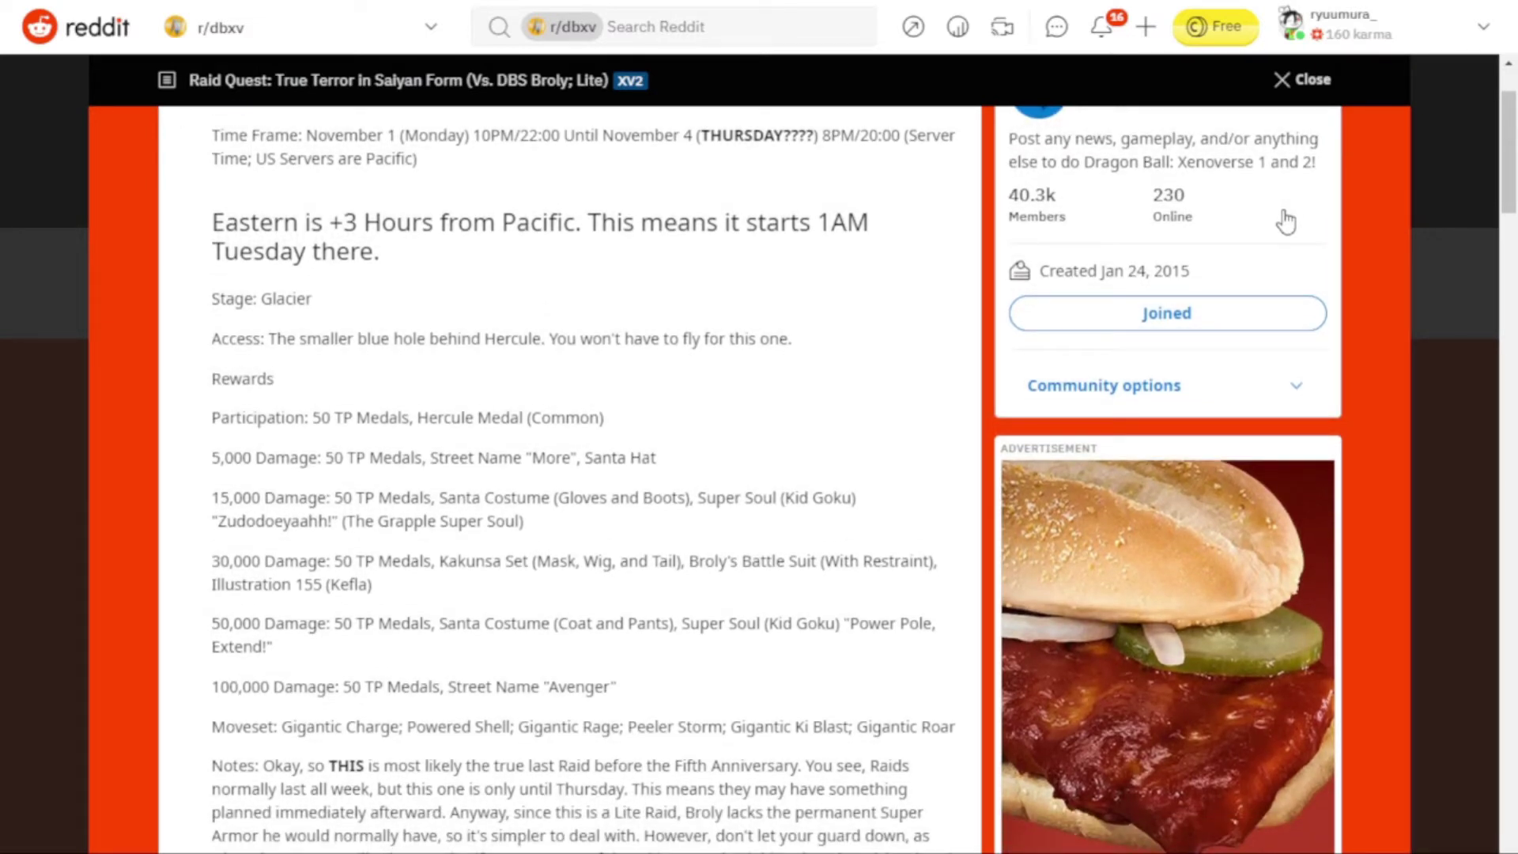
scroll(1287, 222, "down", 1)
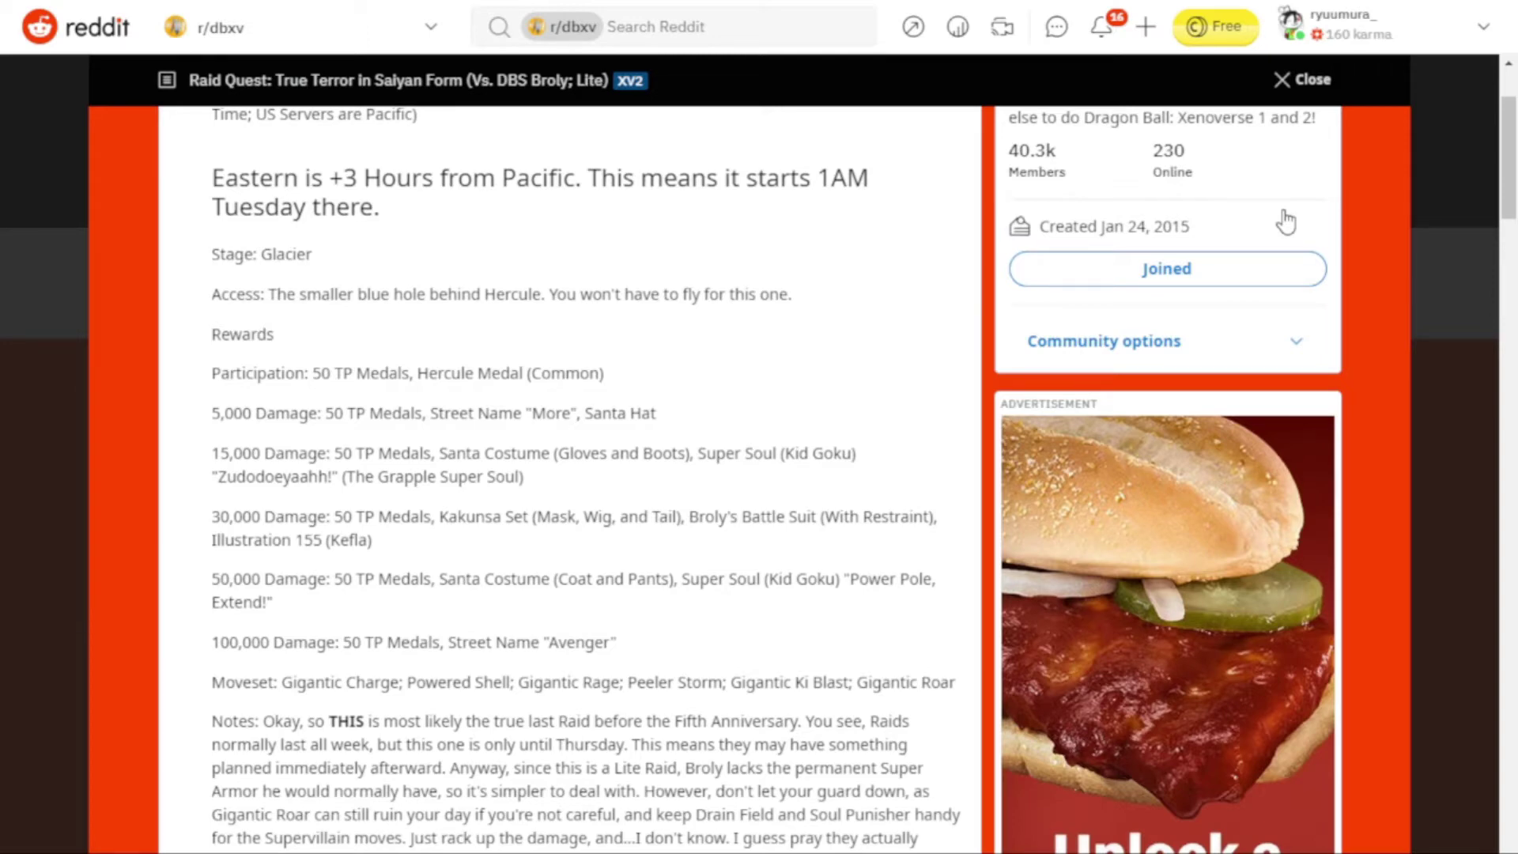
scroll(1287, 222, "down", 3)
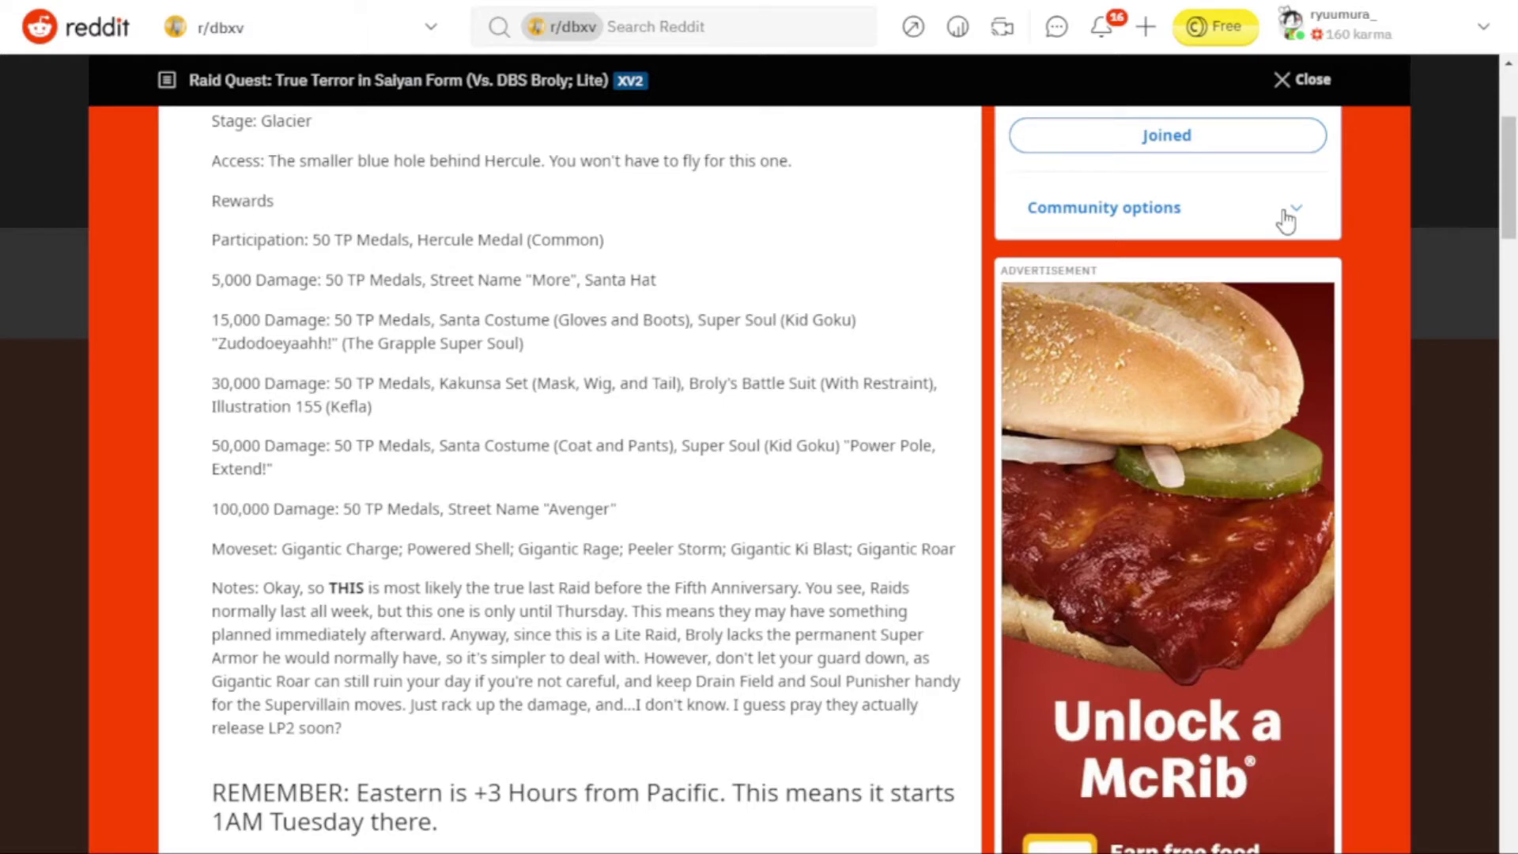
scroll(1288, 220, "down", 1)
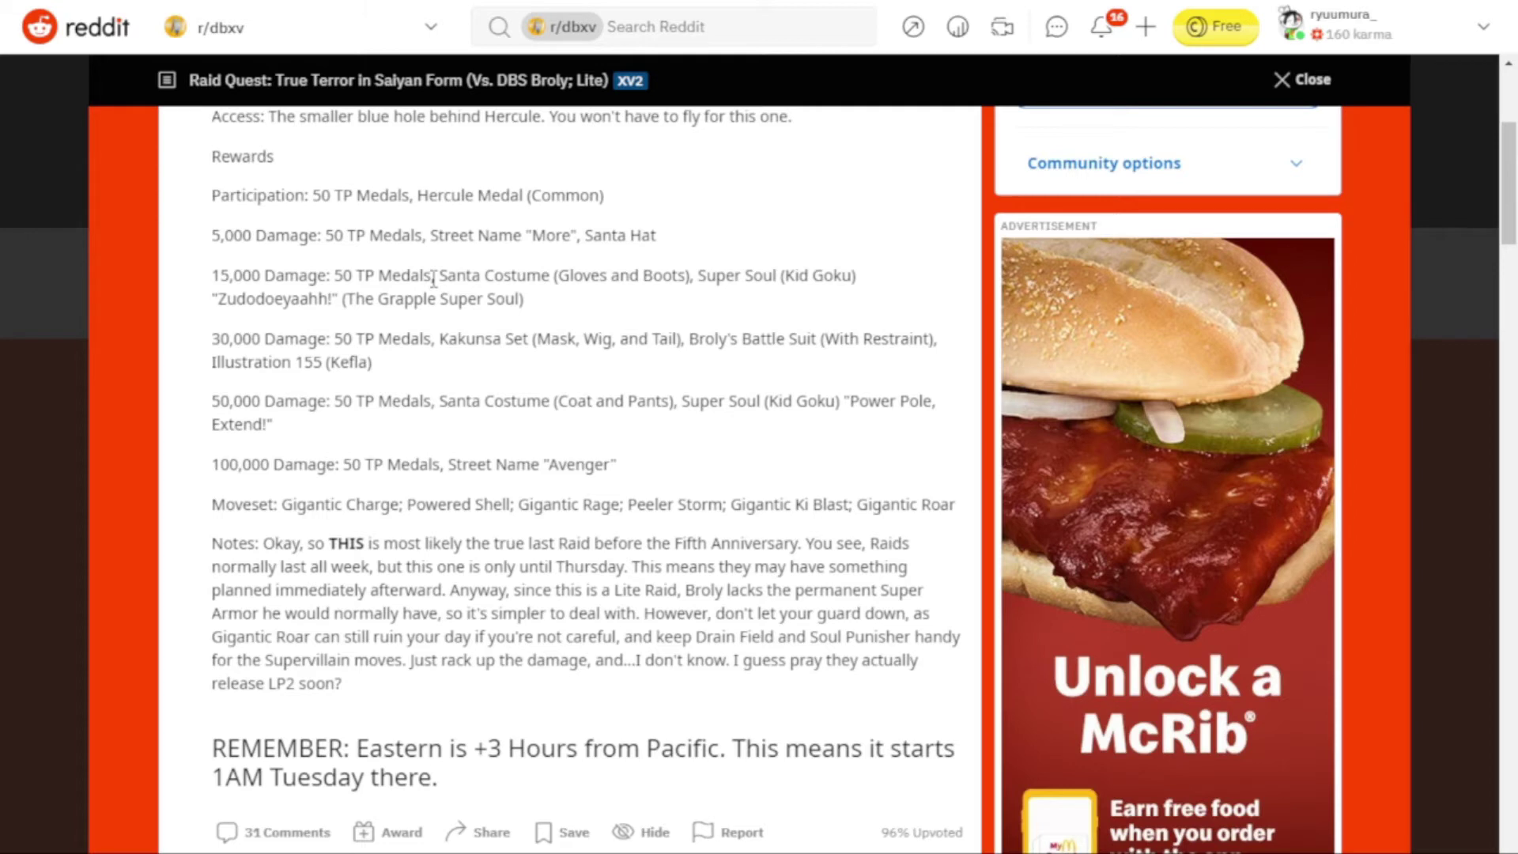
left_click_drag(434, 278, 694, 270)
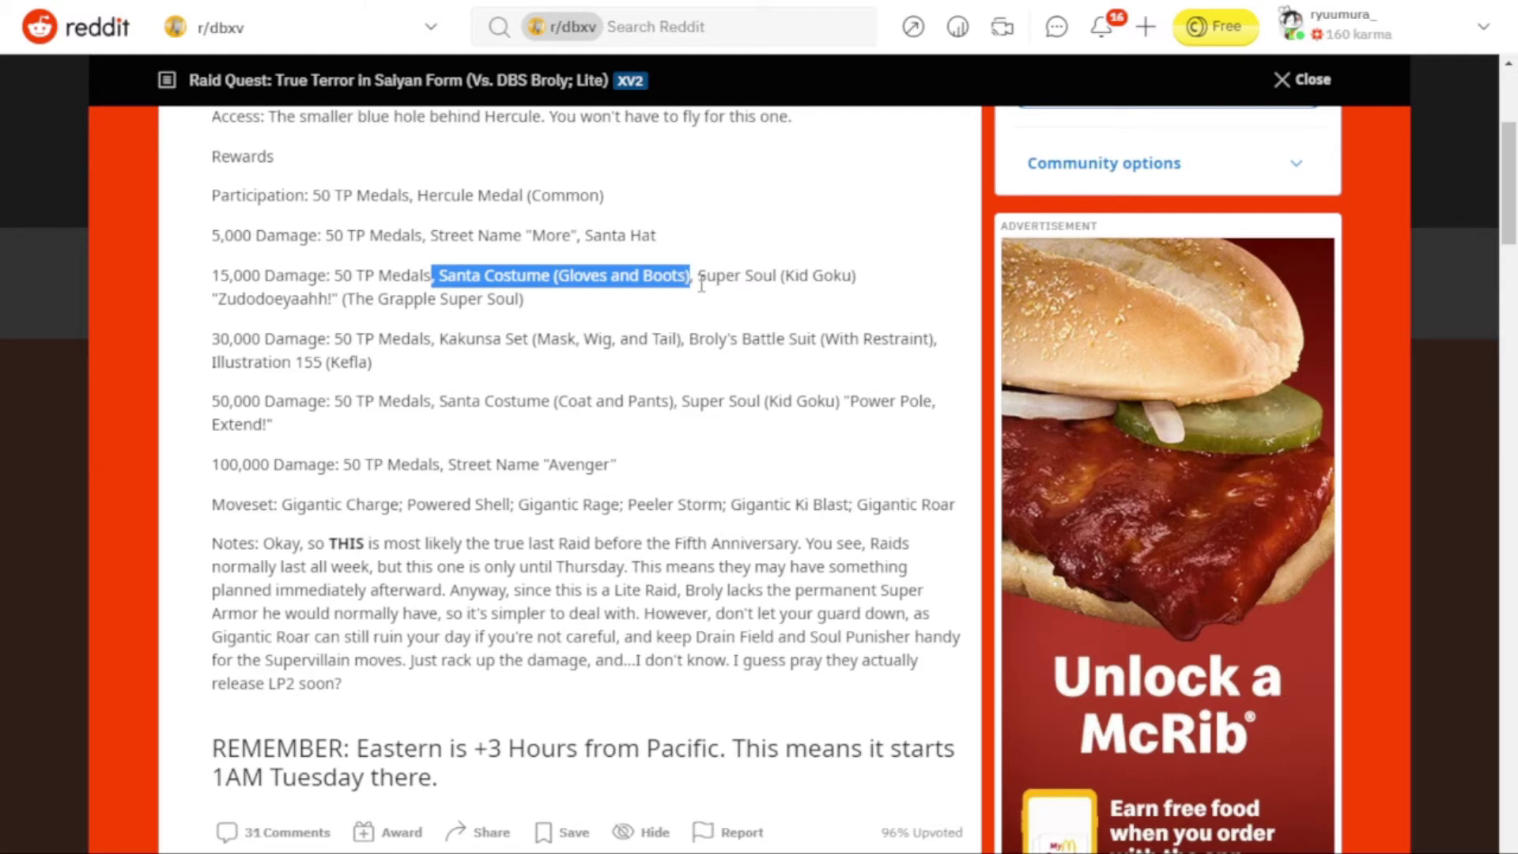
left_click_drag(698, 275, 524, 299)
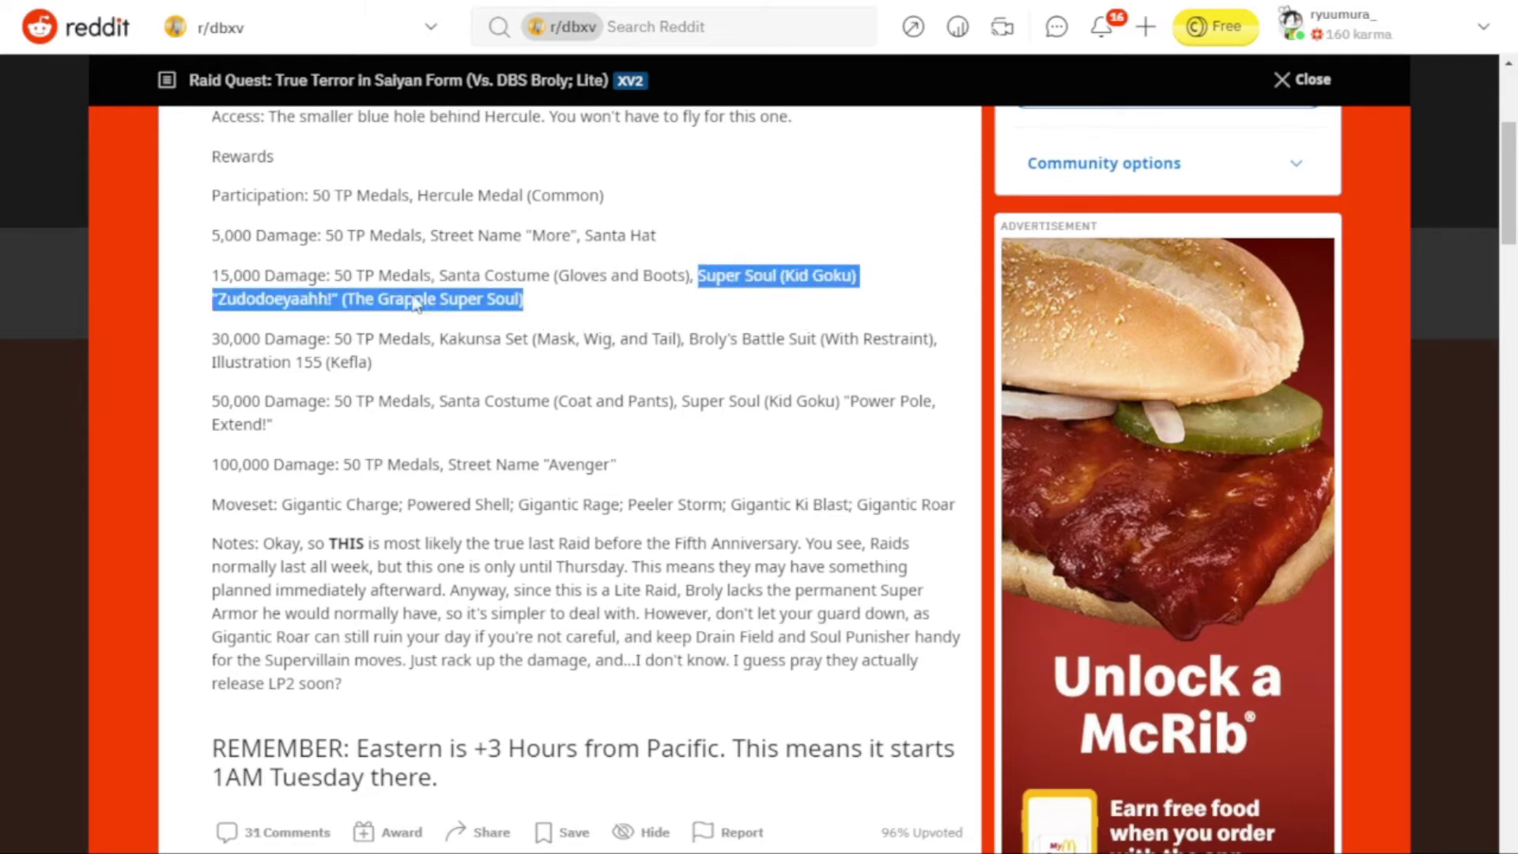
left_click_drag(415, 305, 336, 298)
left_click(335, 299)
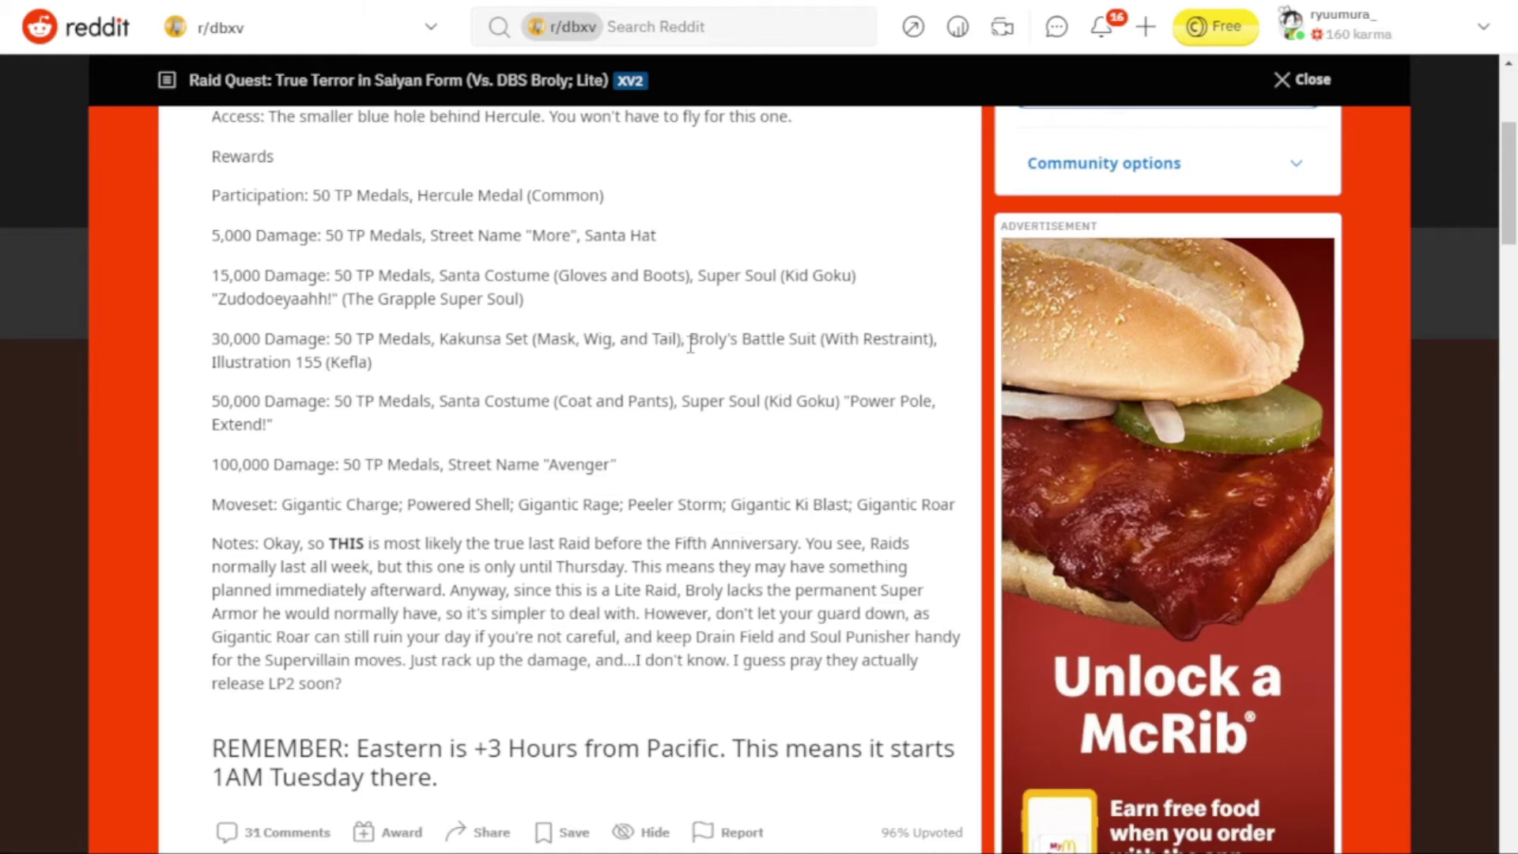
left_click_drag(689, 340, 936, 340)
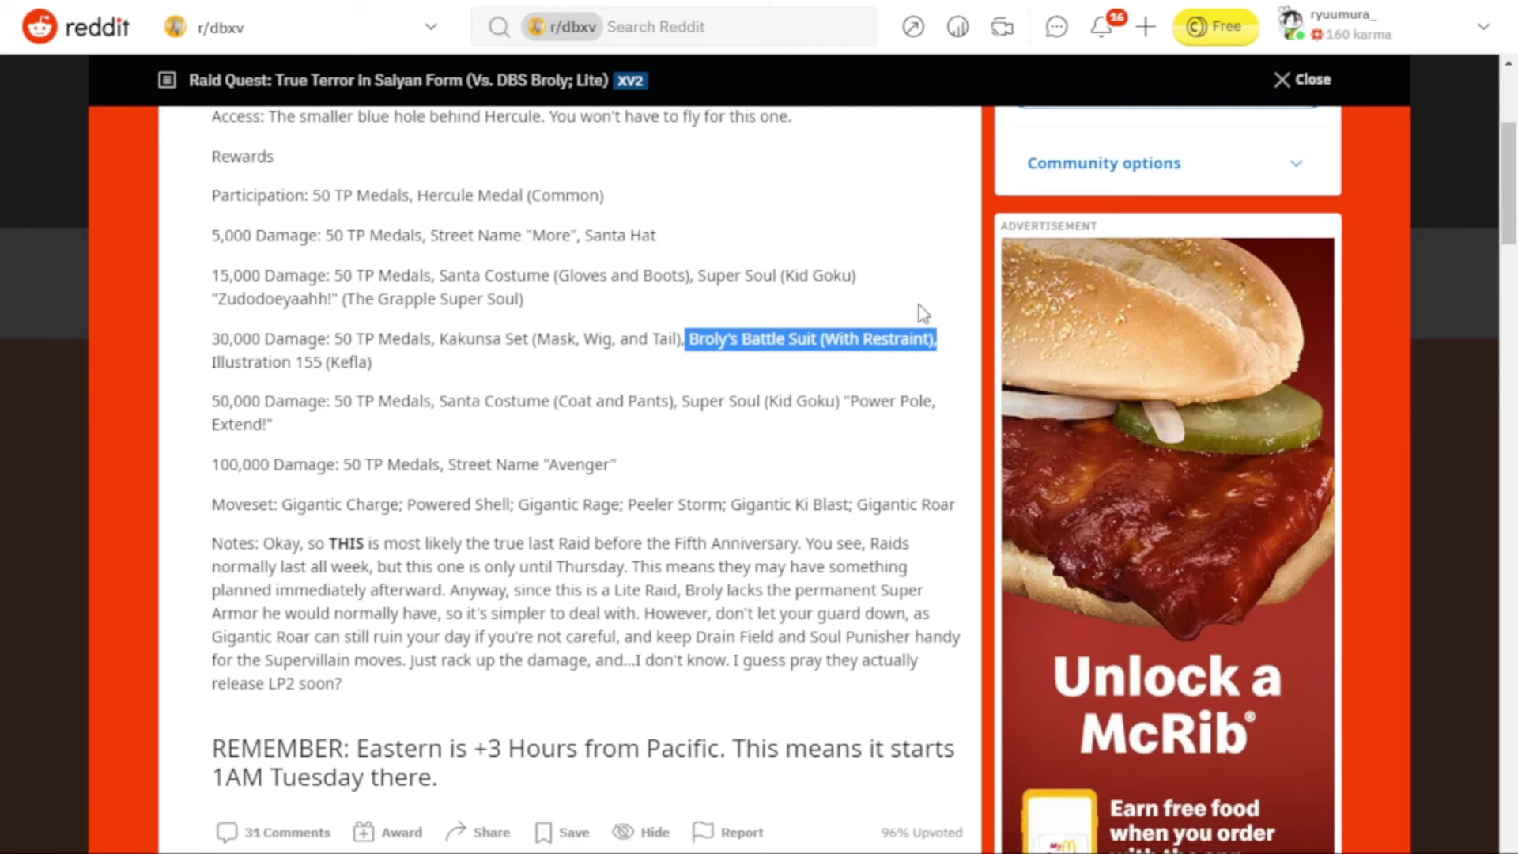
left_click(438, 400)
left_click_drag(439, 400, 679, 409)
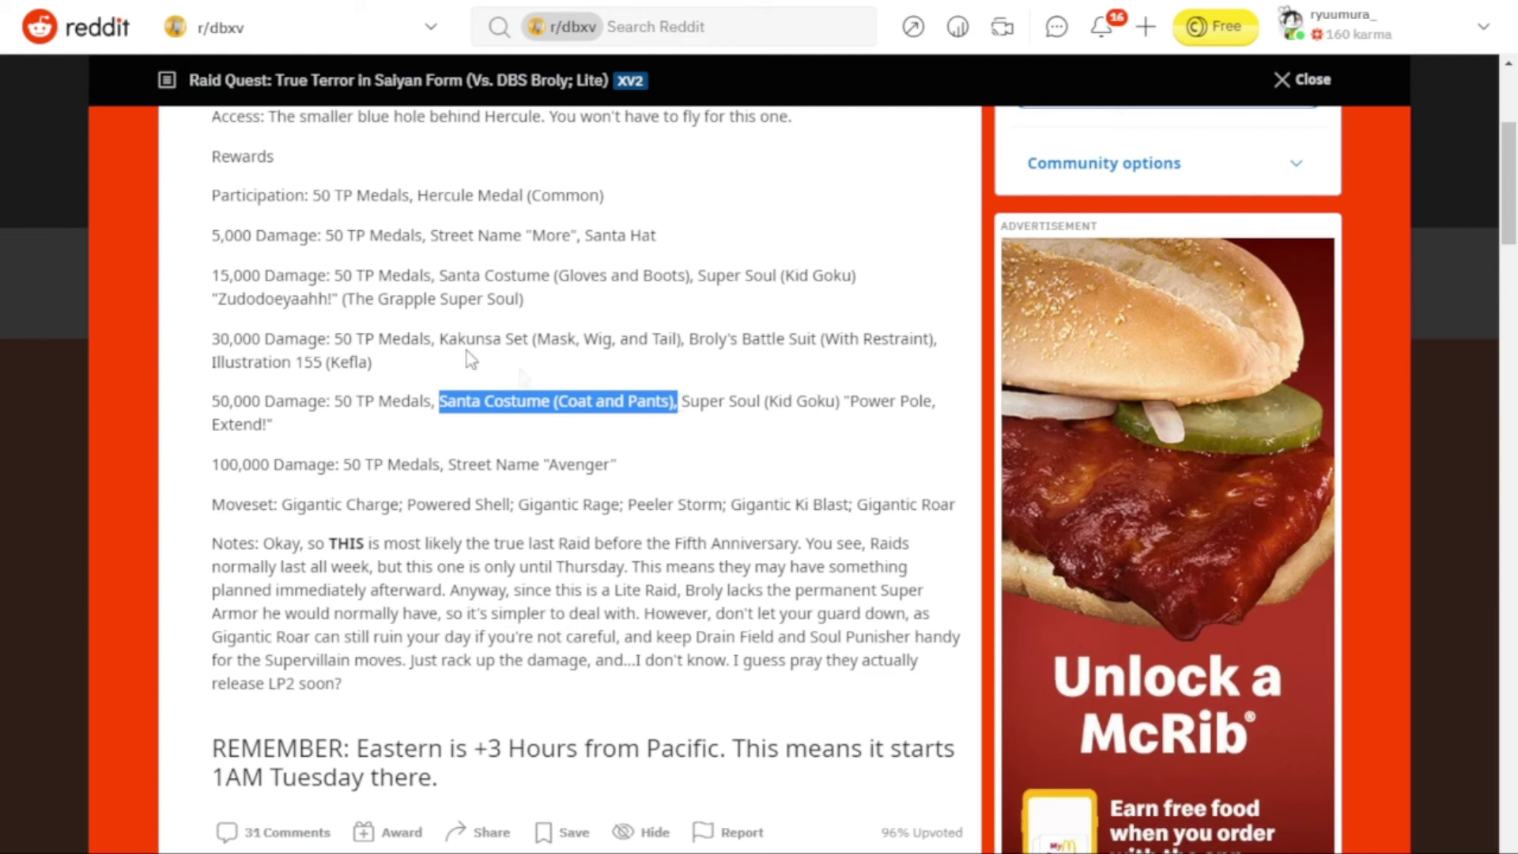
left_click(362, 392)
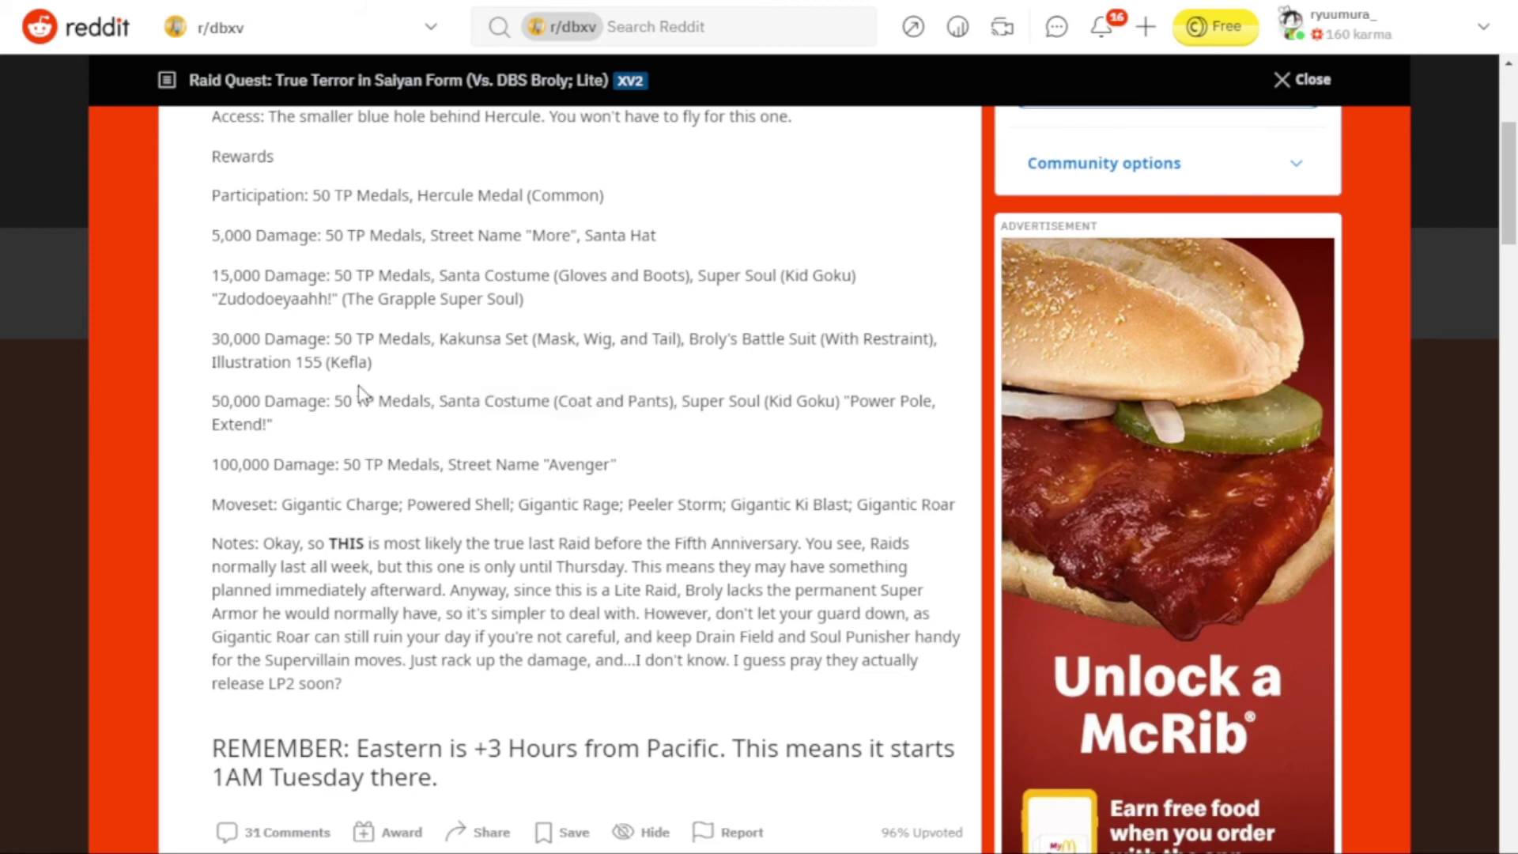